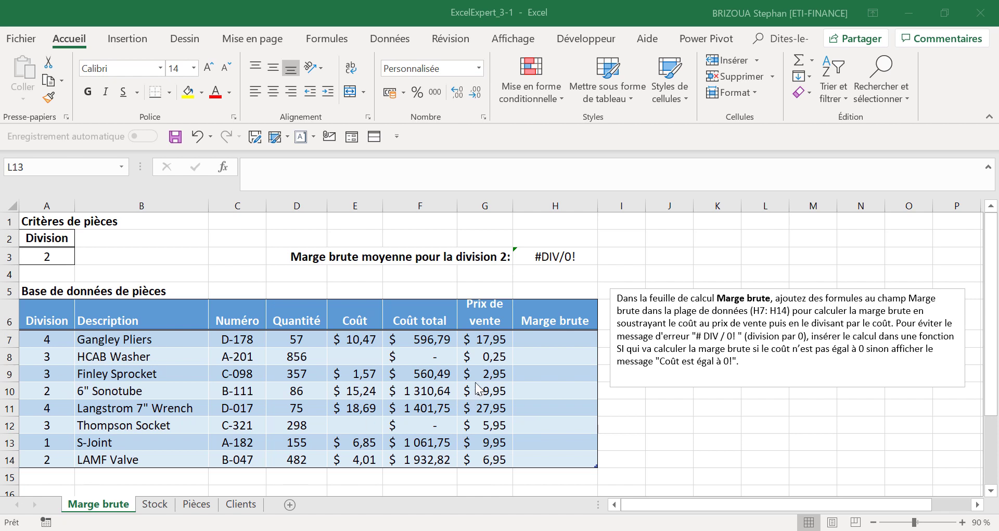
Examine the parts table's name in its design properties and select the named range Parts5 to see its extent.
left_click(528, 389)
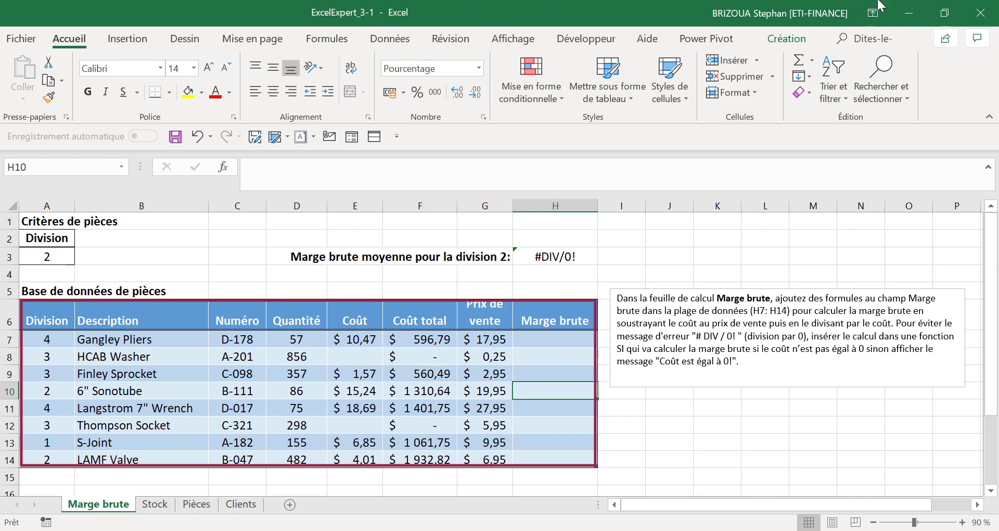
left_click(783, 41)
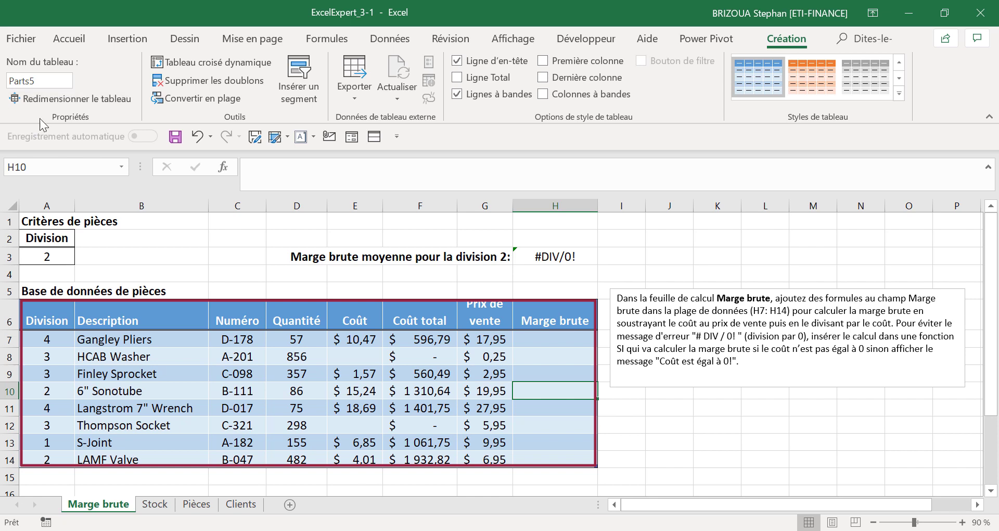
left_click(124, 163)
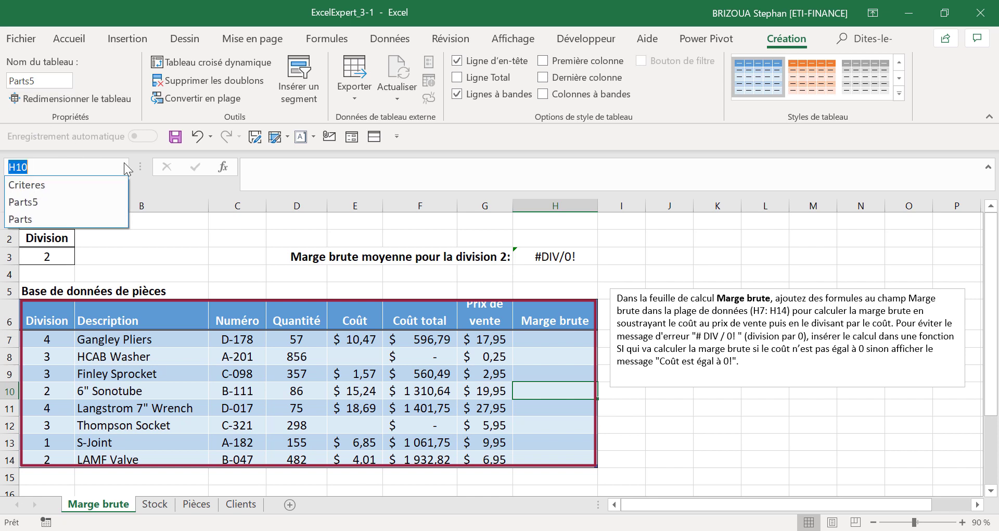
left_click(89, 202)
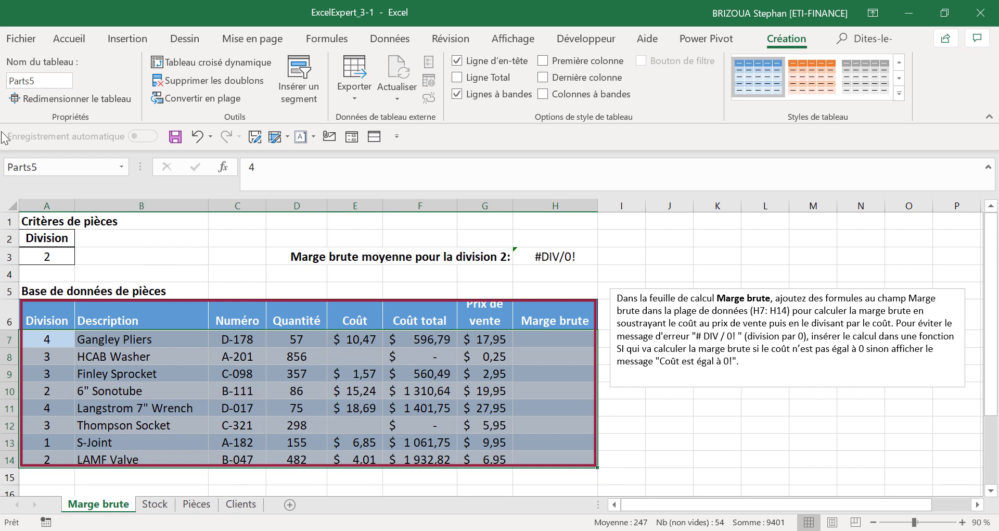
left_click(66, 41)
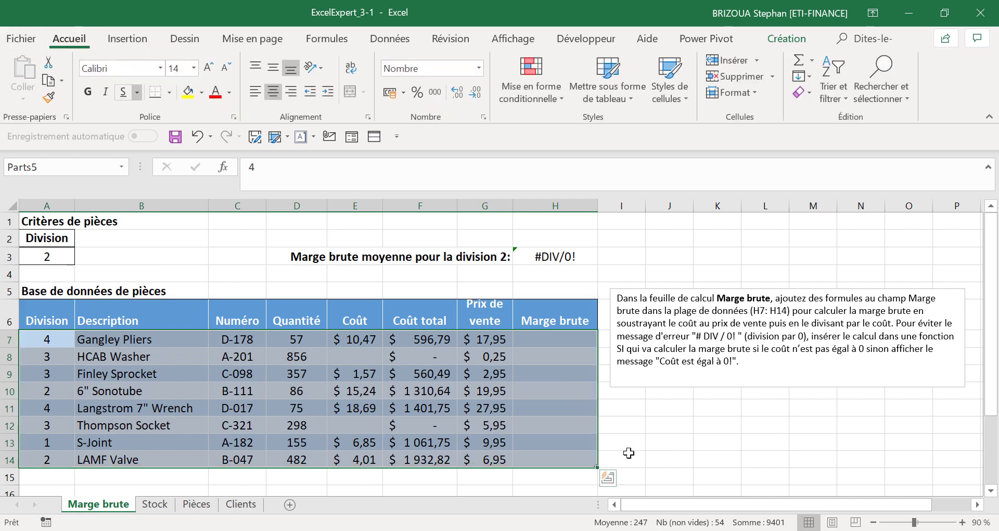
left_click(723, 440)
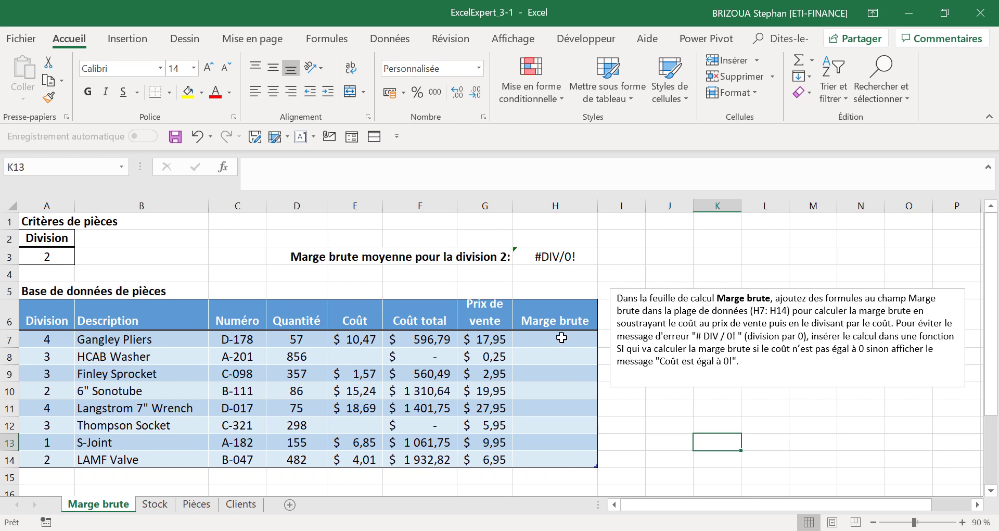
Start a formula in H7, the first cell of the Marge brute column, with =(.
left_click(551, 342)
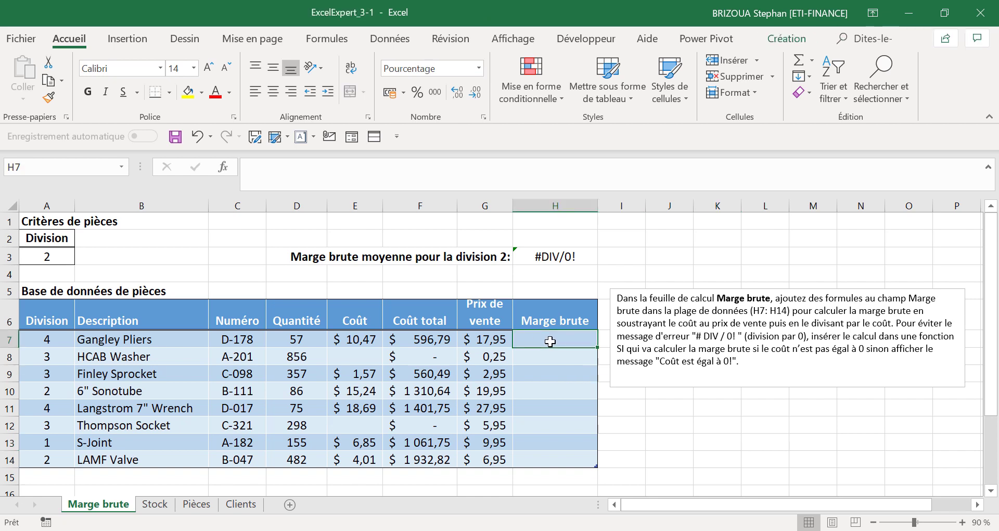
type("=")
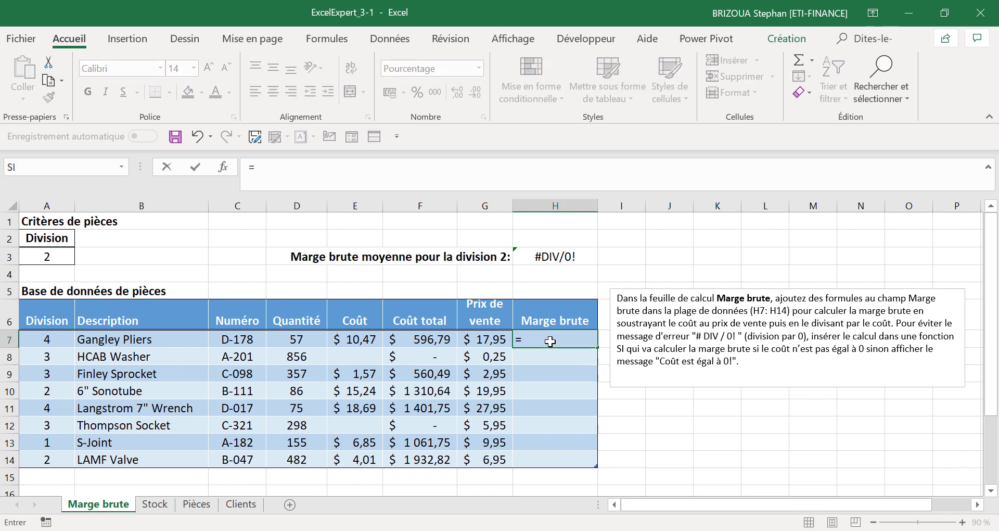
type("(")
left_click(478, 341)
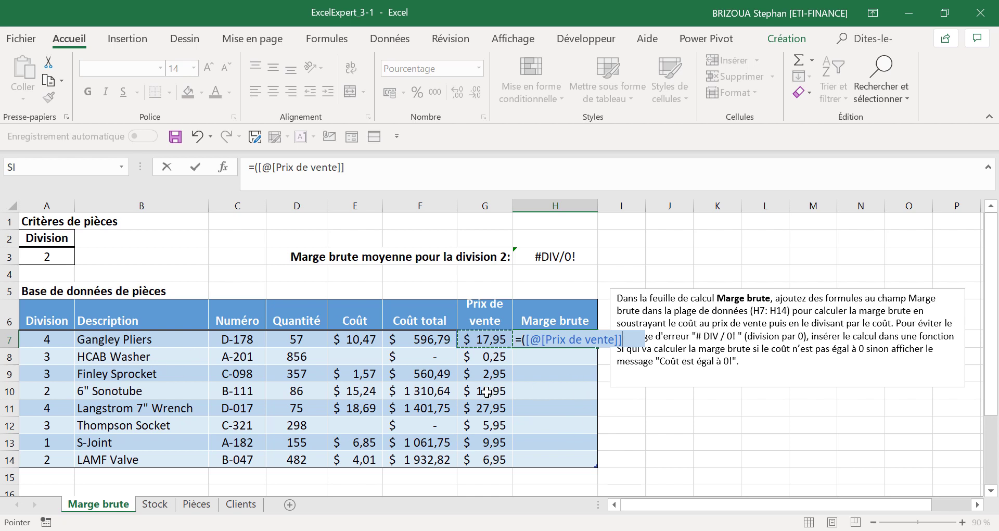
key("BackSpace")
key("BackSpace")
key("BackSpace")
key("BackSpace")
key("BackSpace")
key("BackSpace")
key("BackSpace")
key("BackSpace")
key("BackSpace")
key("BackSpace")
key("BackSpace")
key("BackSpace")
key("BackSpace")
key("BackSpace")
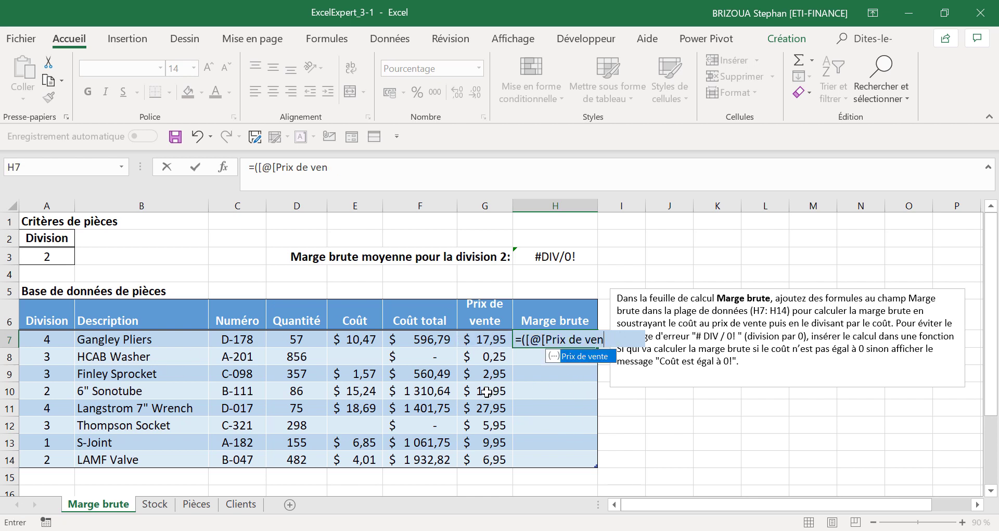
key("BackSpace")
key("BackSpace")
key("BackSpace")
key("BackSpace")
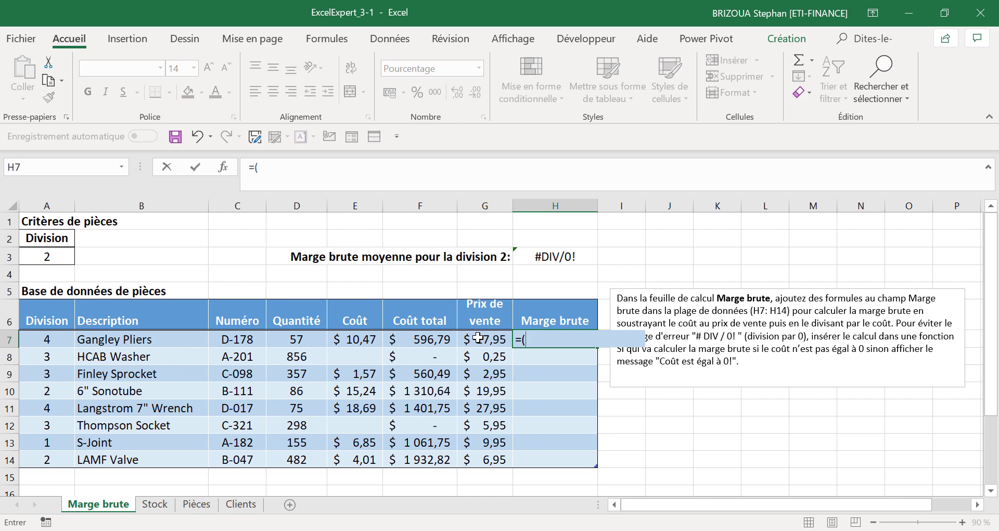
Complete the H7 formula as =(G7-E7)/E7, using plain cell references, and enter it.
type("G7")
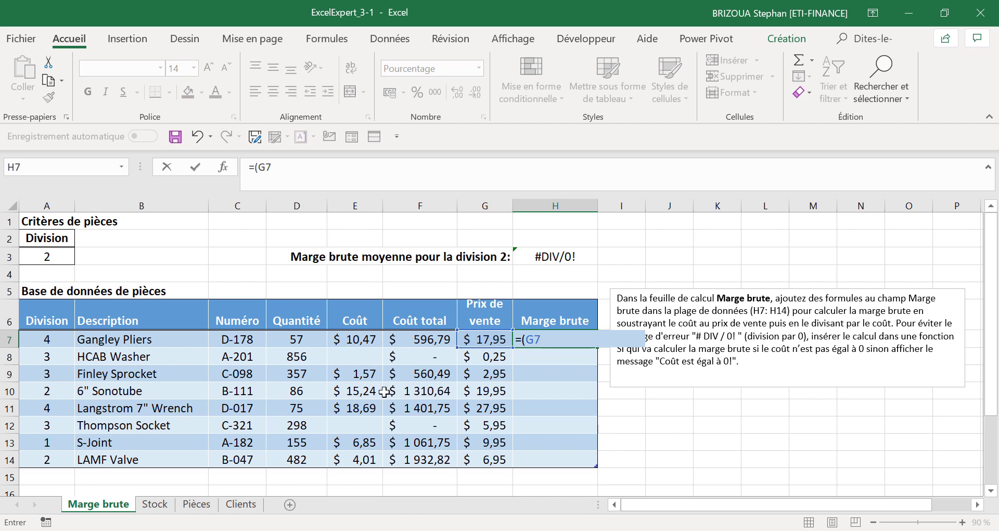
type("-E7")
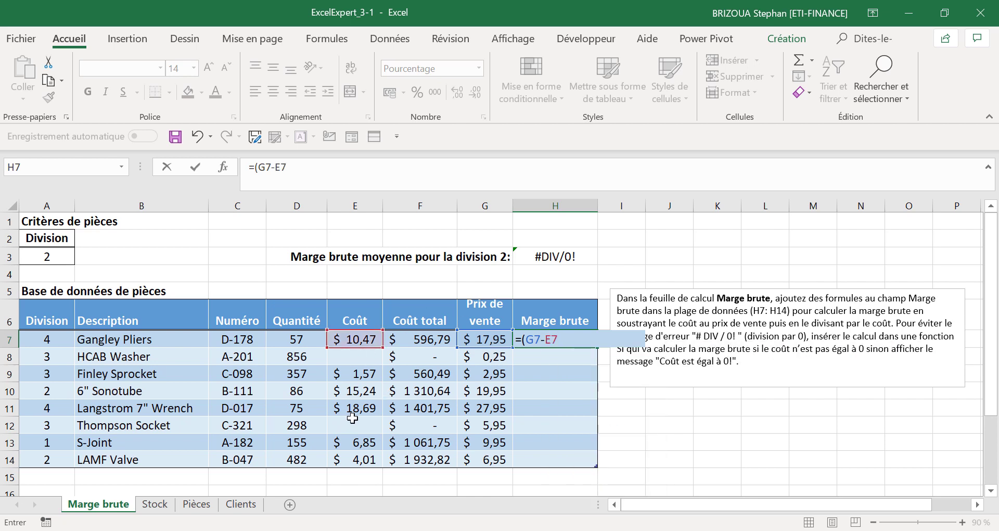
type(")/E7")
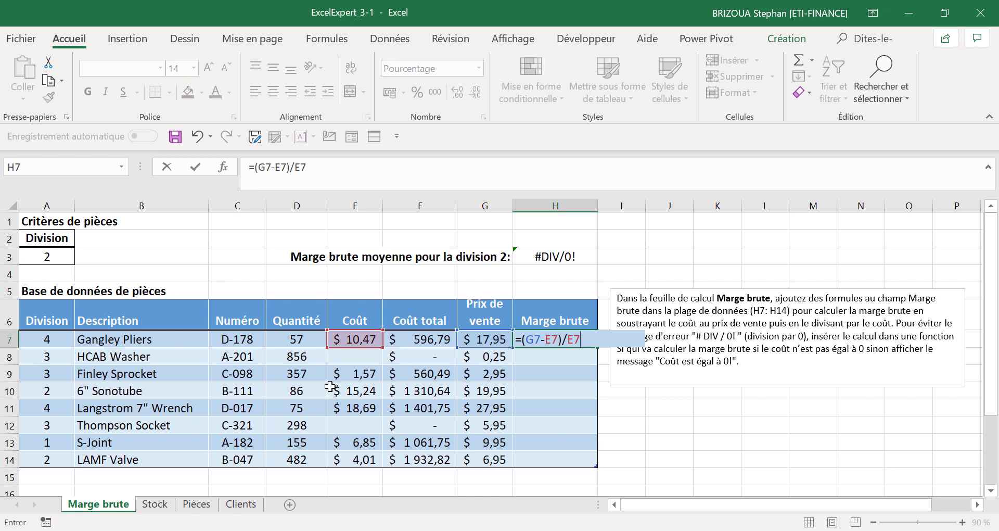
key("Return")
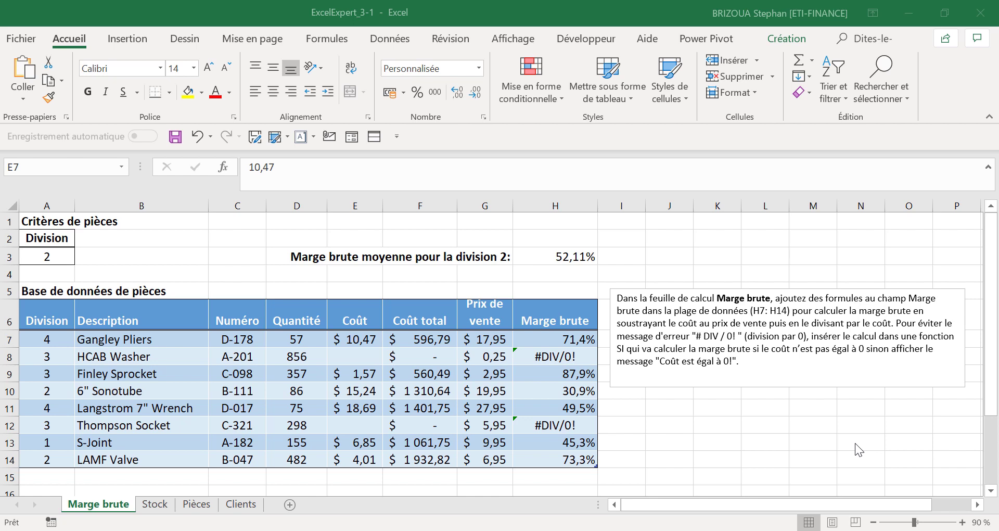
Check the margin formulas in H8 and H12, and insert the opening SI( before the existing calculation in H7.
left_click(560, 357)
left_click(547, 359)
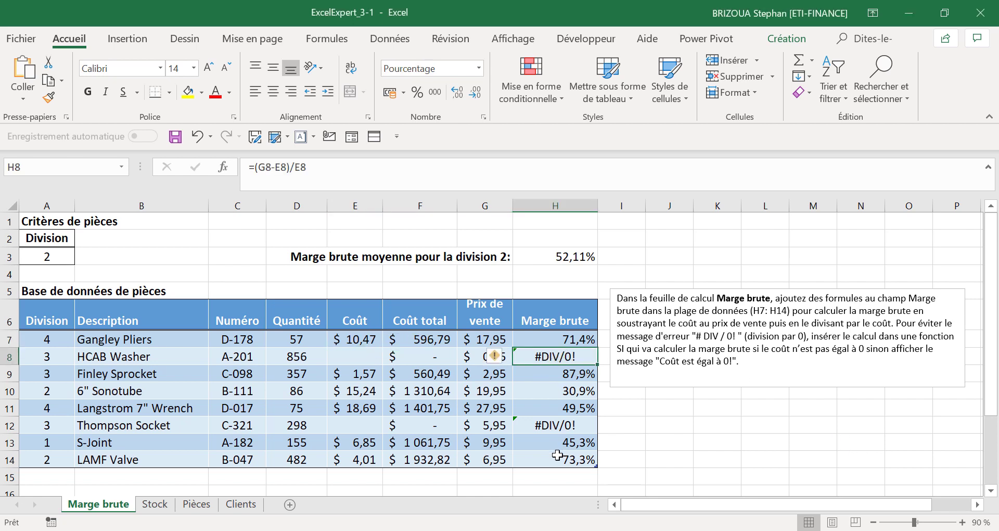
left_click(549, 423)
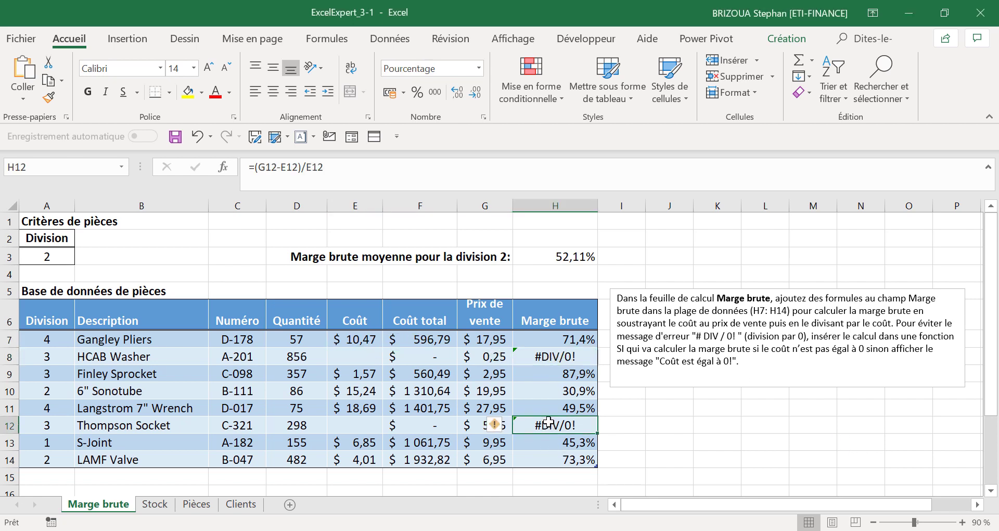
left_click(538, 351)
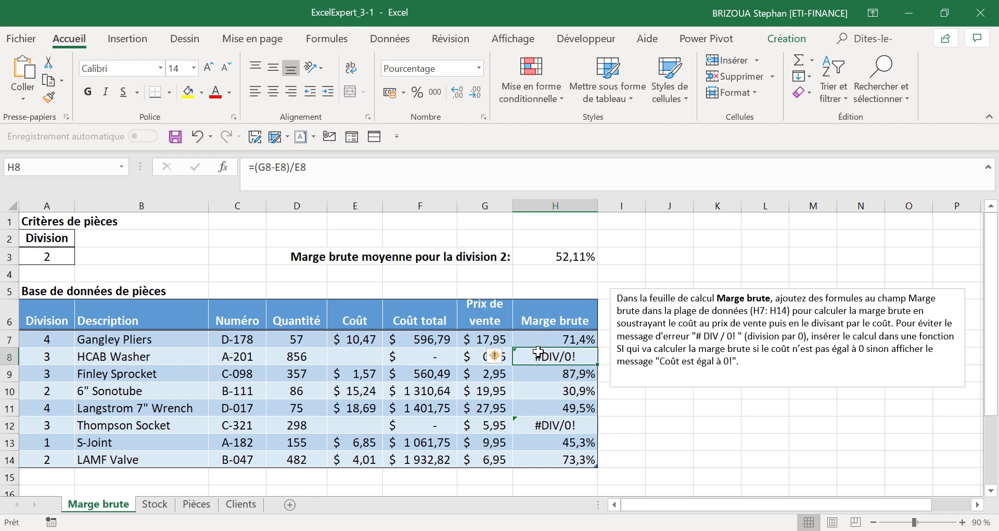
left_click(538, 338)
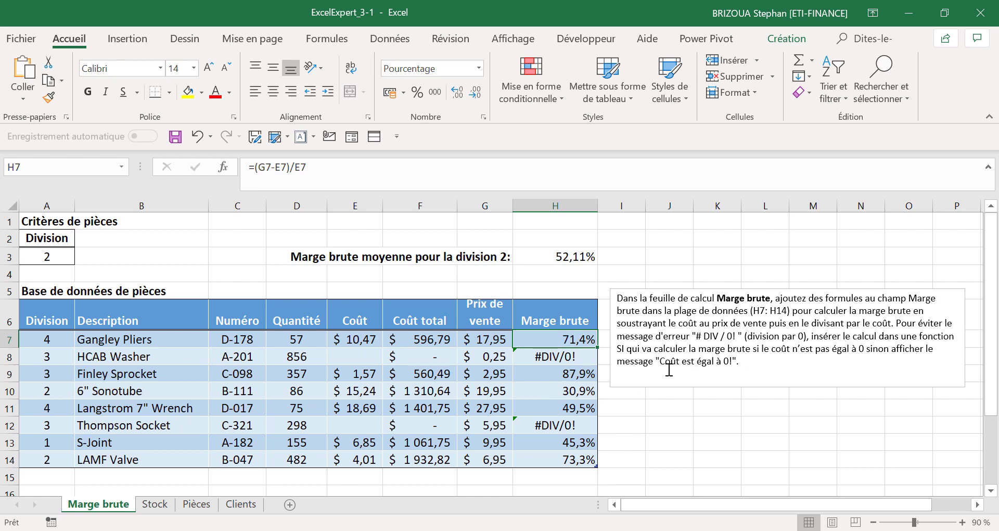
left_click(255, 167)
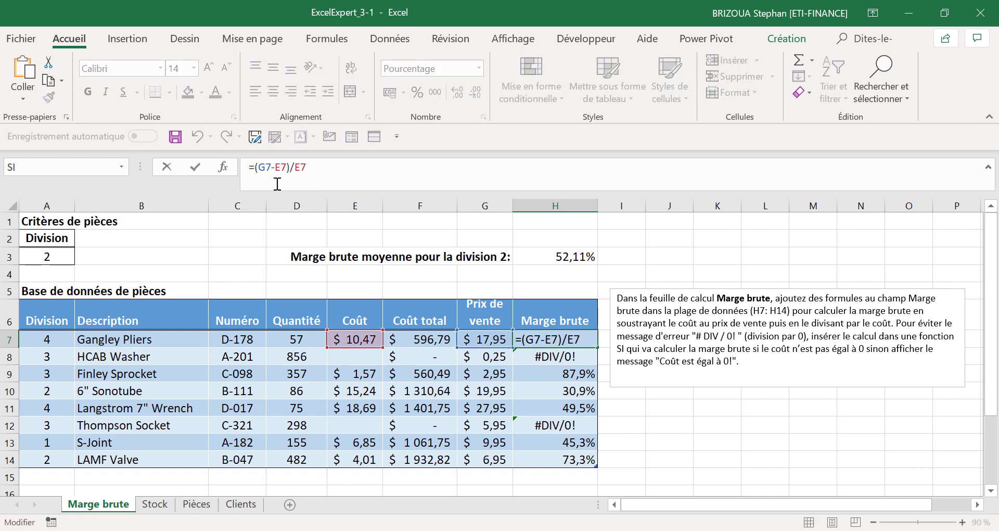
type("SI")
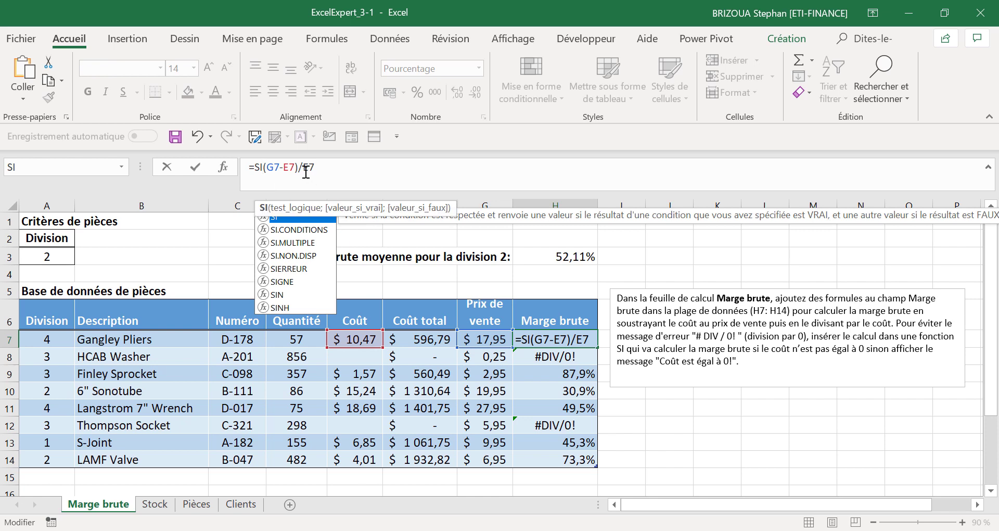
type("(")
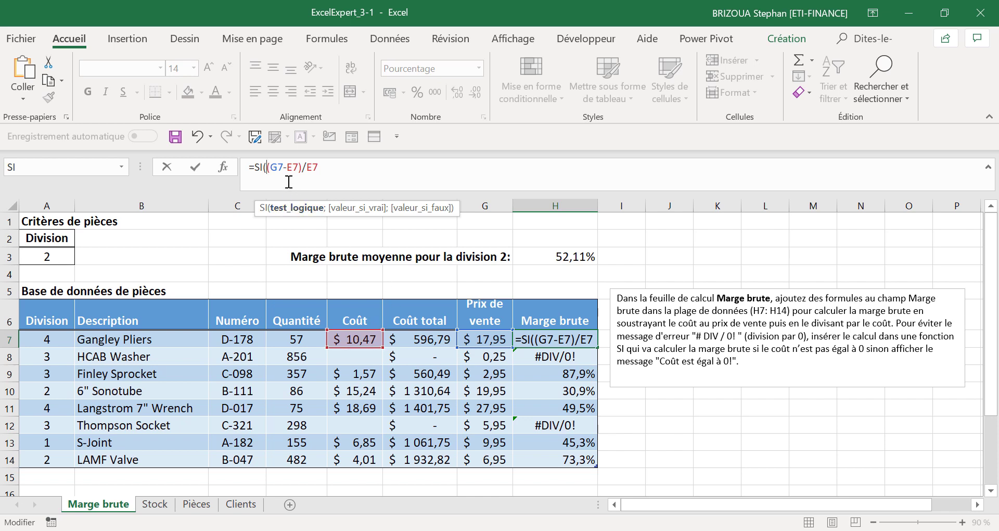
left_click(267, 169)
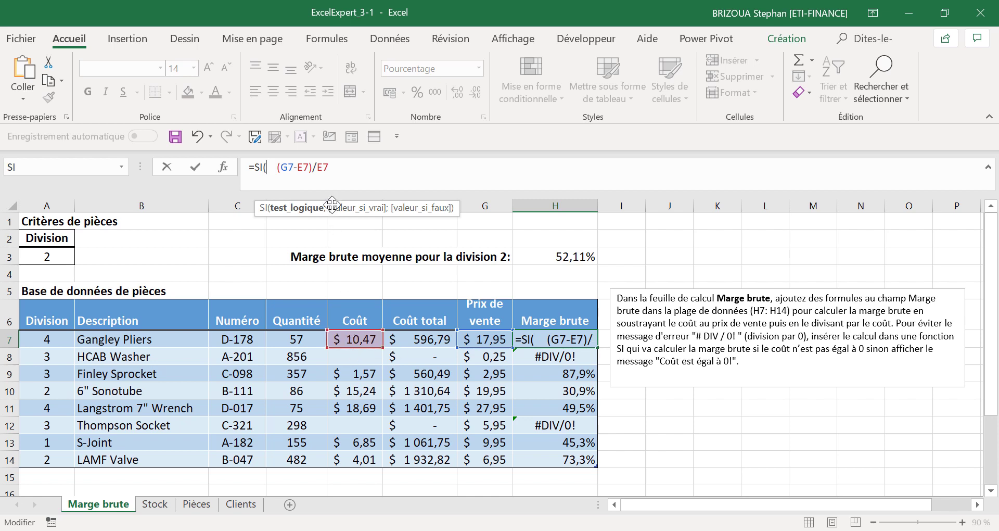
left_click_drag(333, 202, 337, 232)
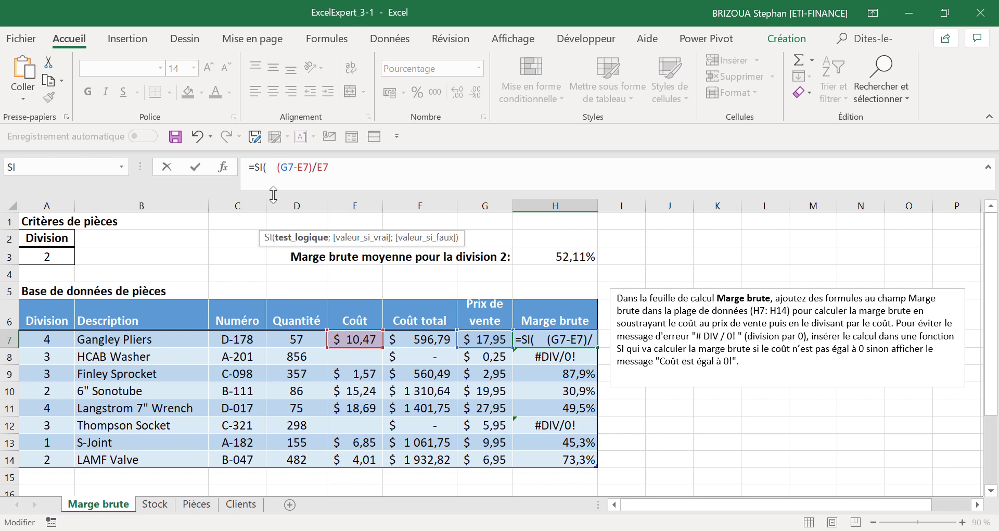
Set the SI function's logical test to E7>0 and make (G7-E7)/E7 its value if true, without extra spaces.
type("E")
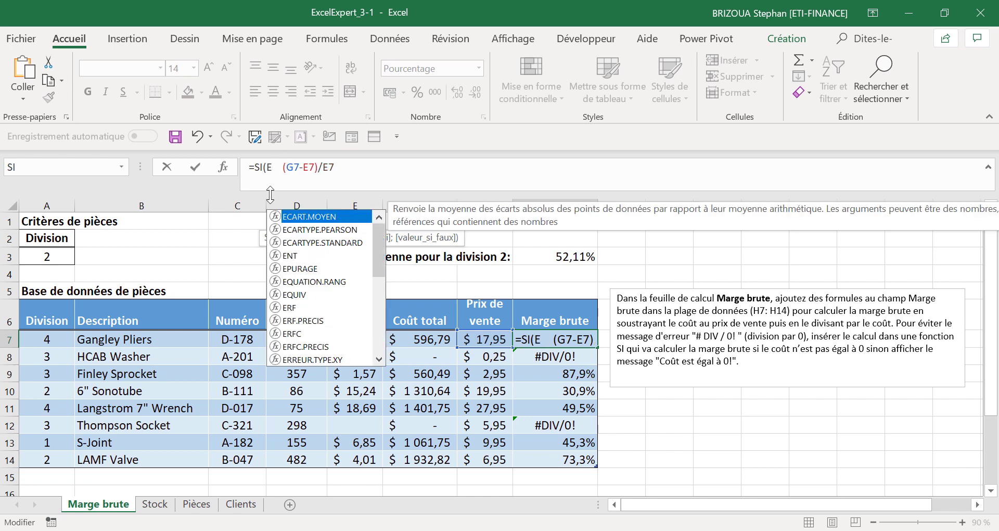
type("7")
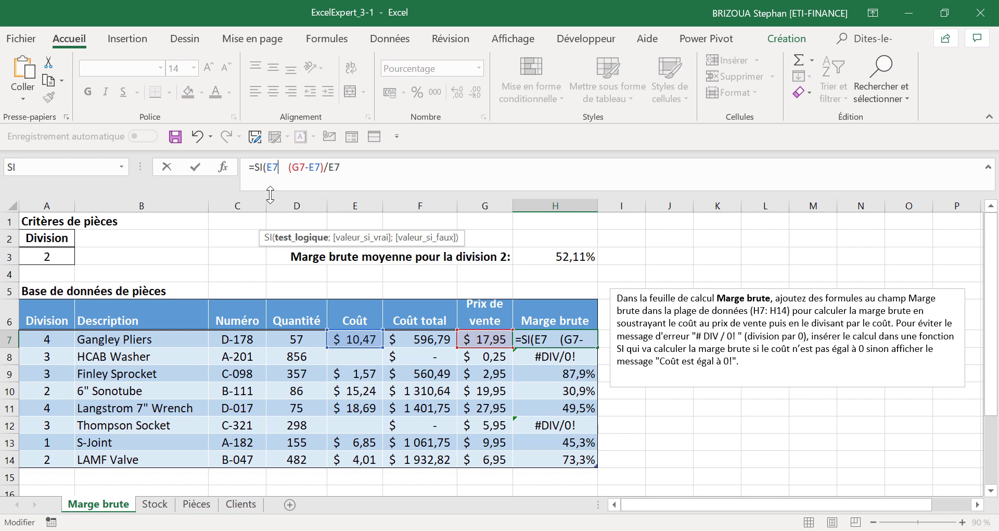
type(">")
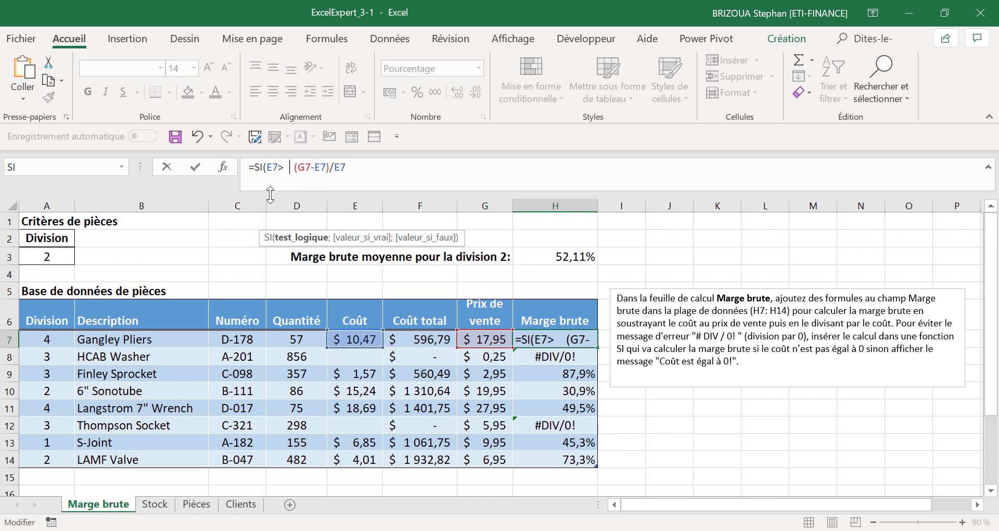
type("0")
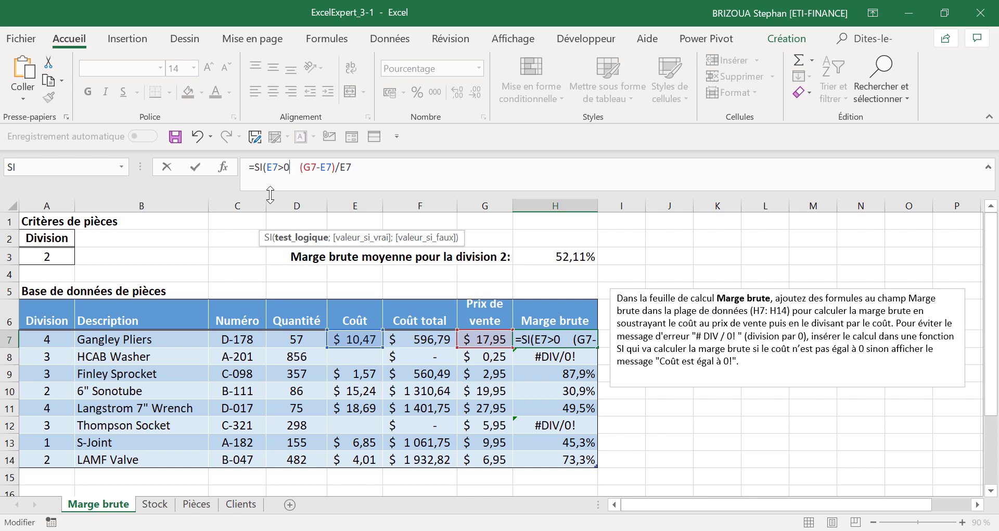
type(";")
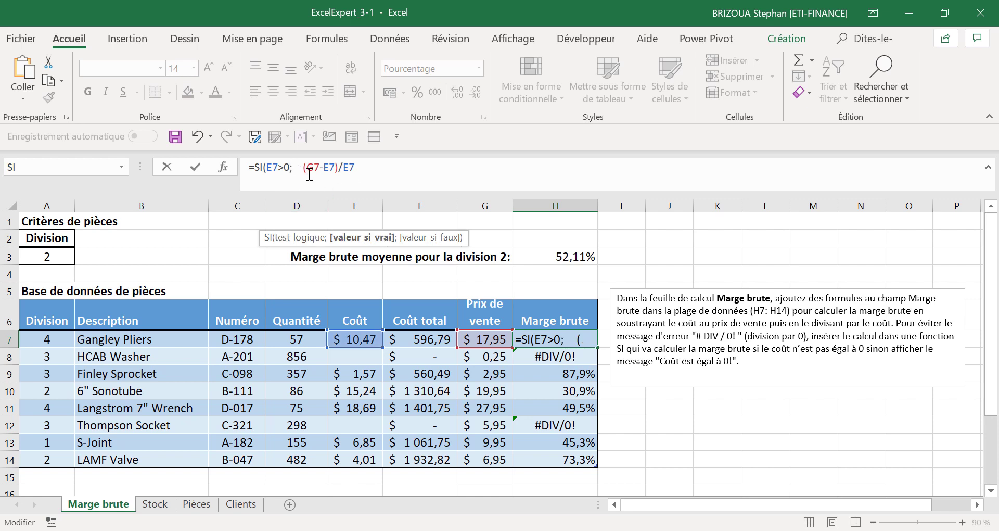
key("Delete")
key("Delete")
key("Delete")
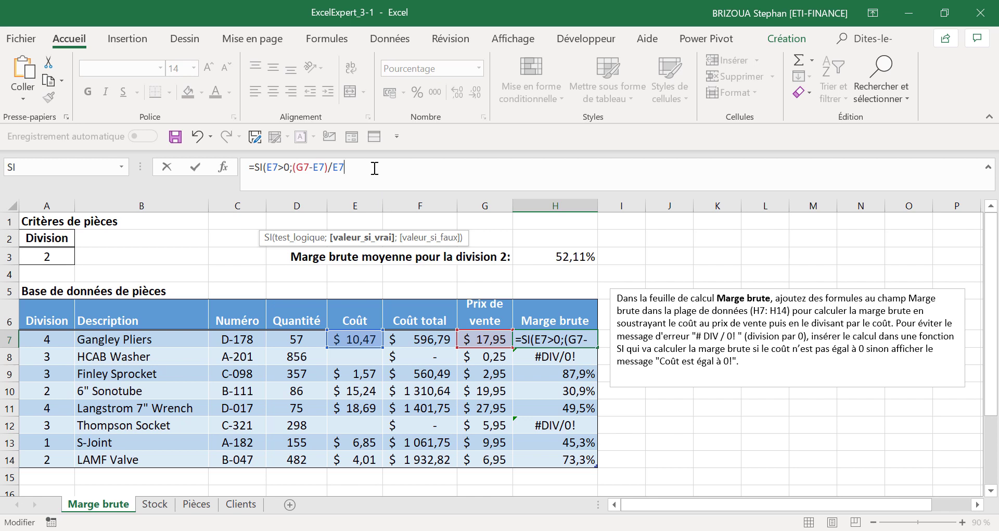
Finish the SI formula with "Coût est égal à 0!" as its value if false, and widen column H to fit the message.
type(";")
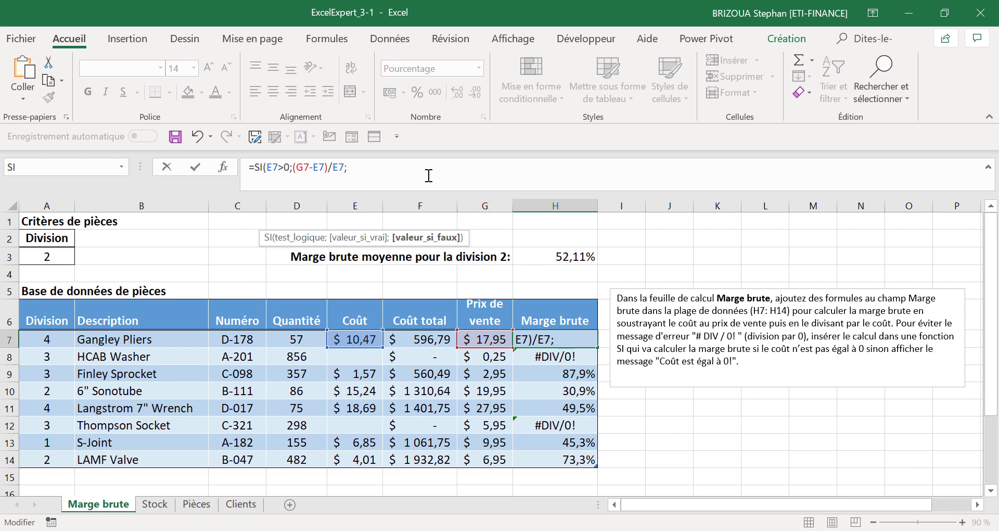
type("\"Coût est éga")
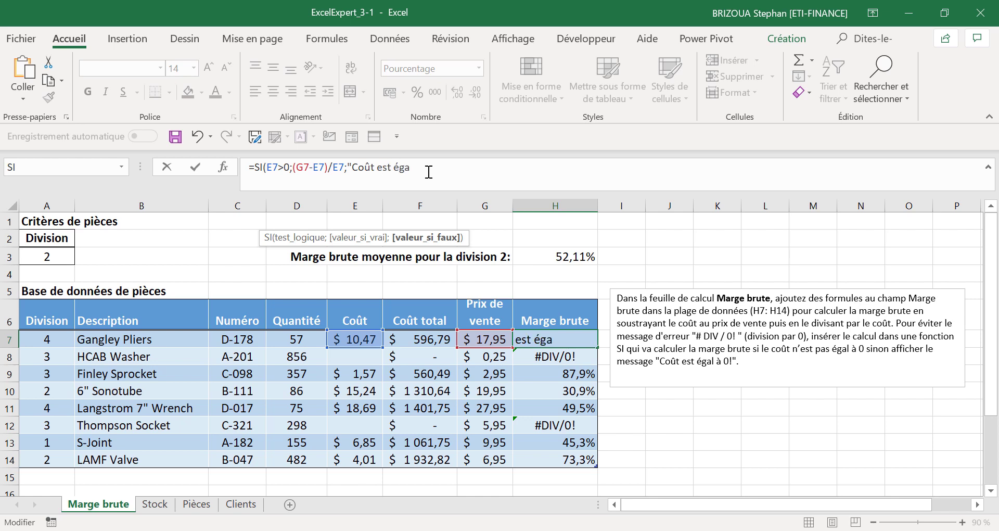
type("l à 0!\"")
type(")")
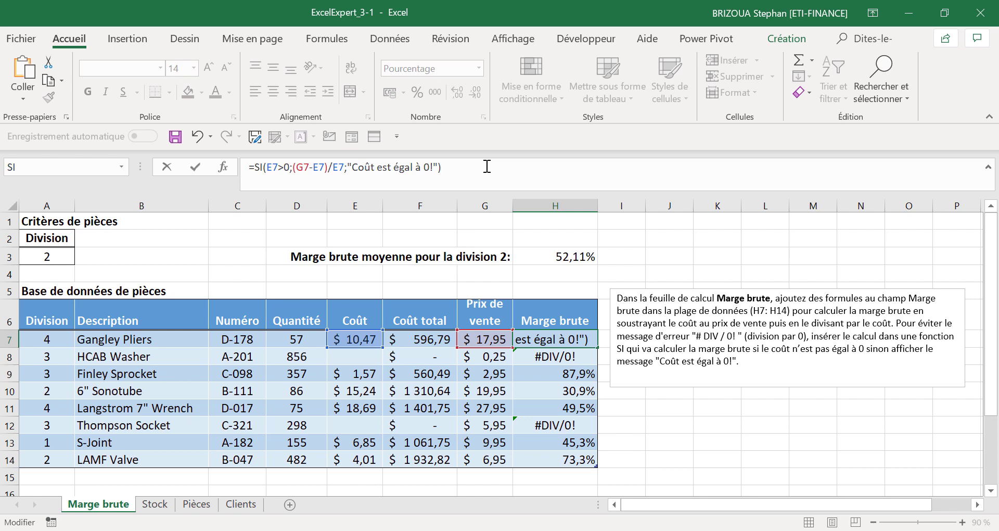
key("Return")
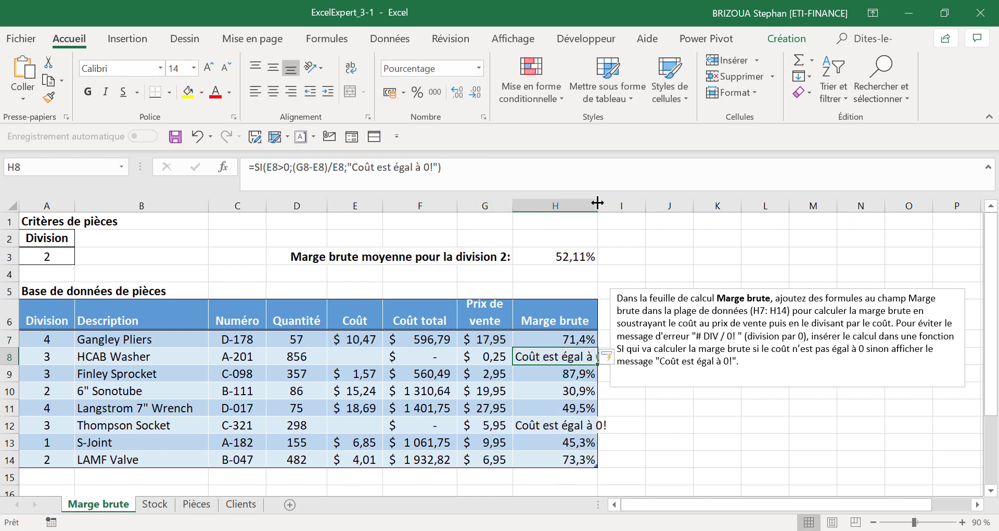
left_click_drag(598, 203, 626, 211)
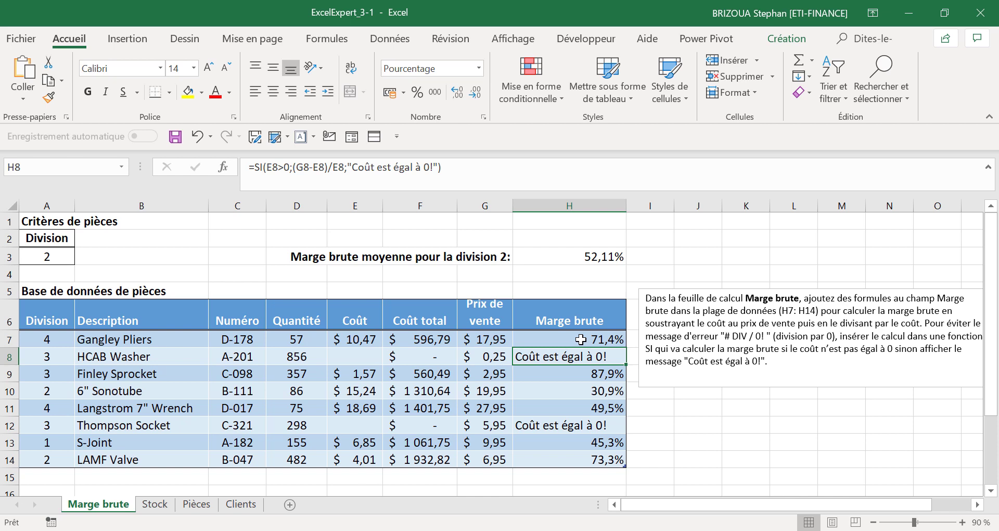
Open the Stock sheet and review cell G1 and the Qté disponible, Nom du produit and Qté en attente columns.
left_click(698, 441)
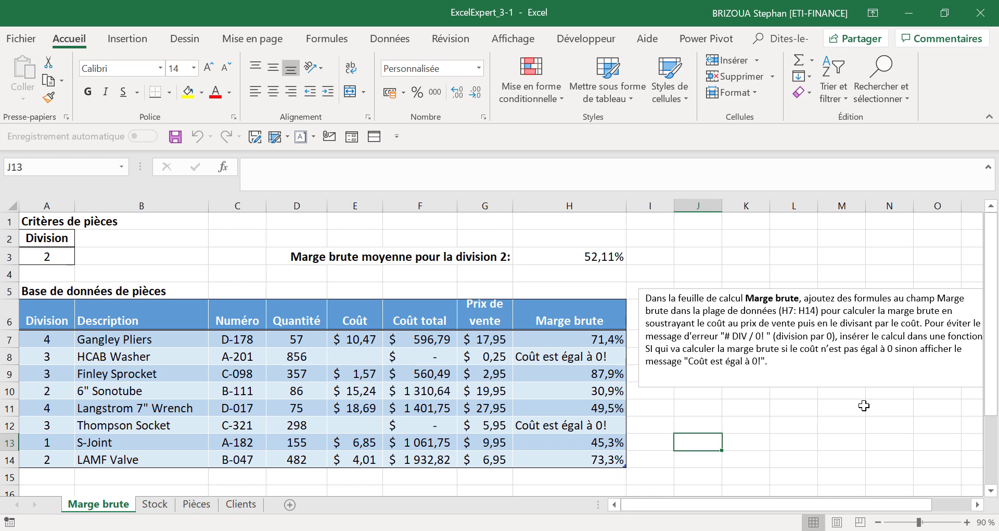
key("ctrl+Page_Down")
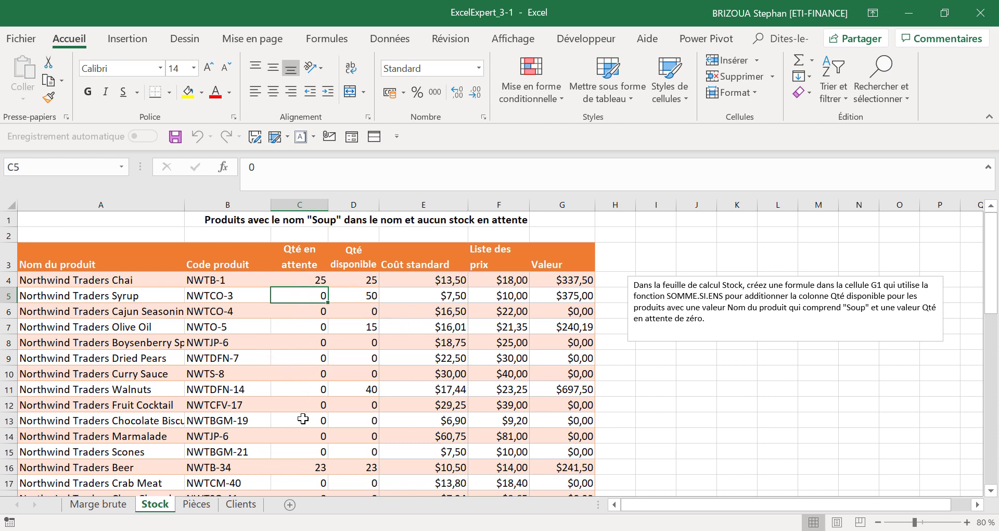
left_click(578, 220)
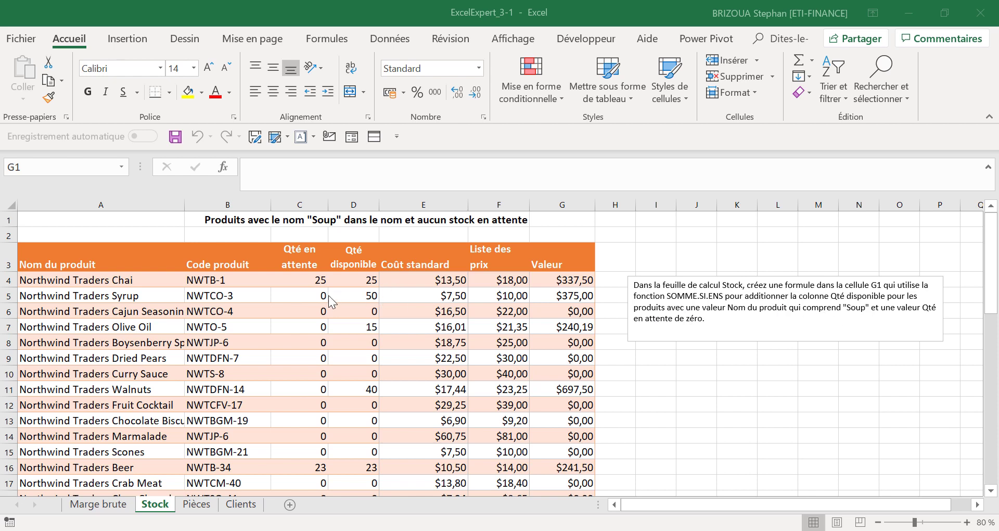
left_click_drag(368, 277, 367, 412)
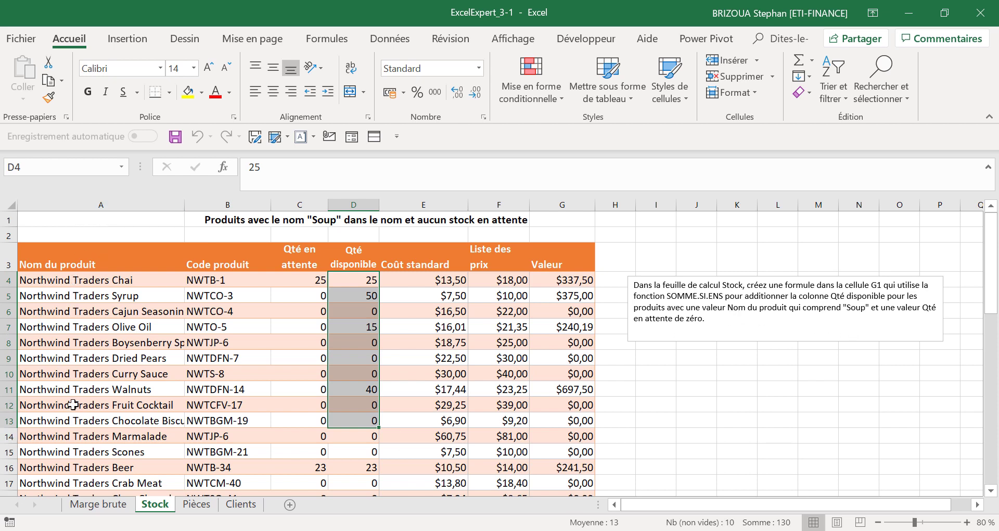
left_click(84, 350)
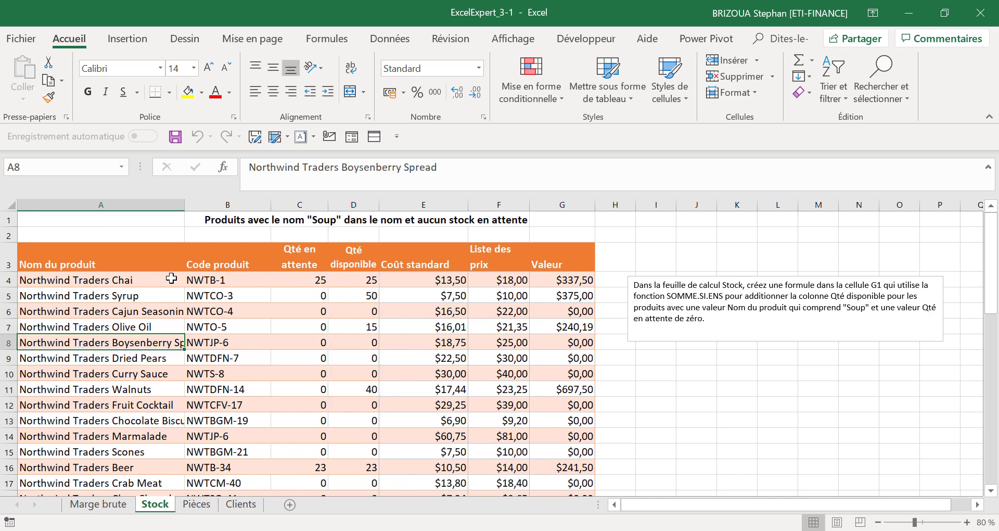
left_click(305, 205)
left_click(301, 337)
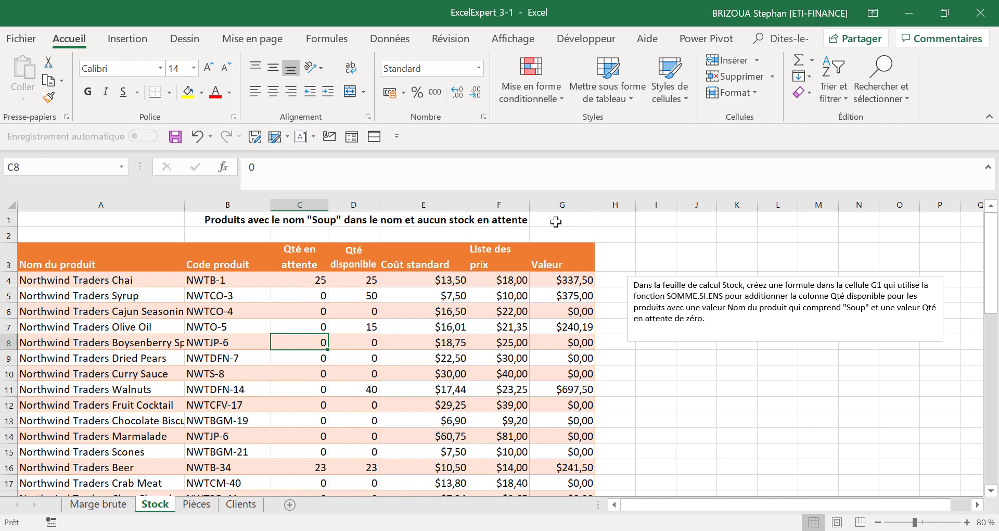
Begin a SOMME.SI.ENS formula in G1 and move its argument hint clear of the cells.
left_click(555, 222)
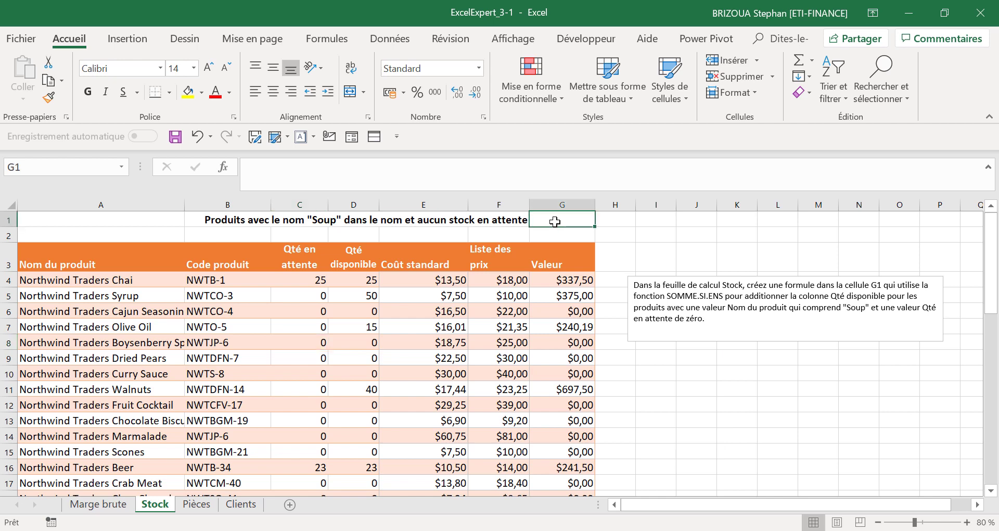
type("=")
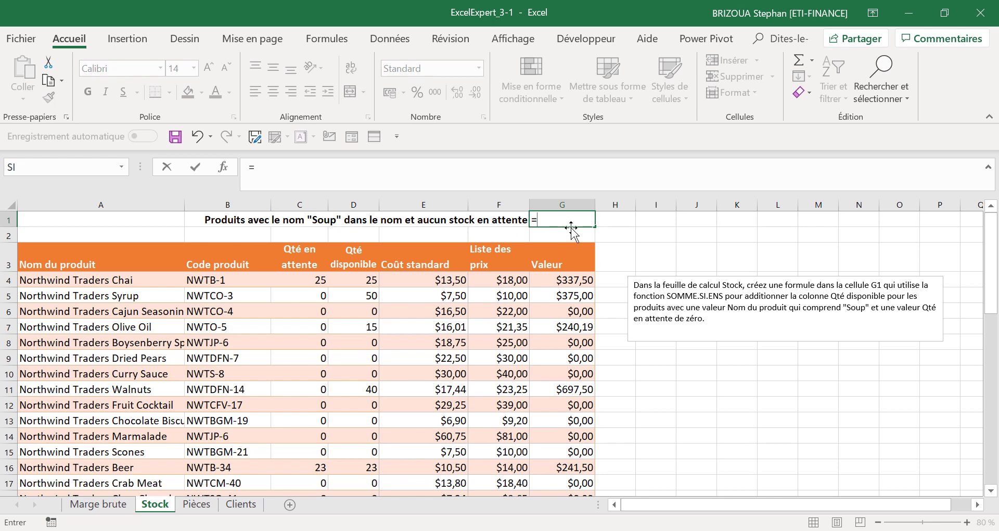
type("som")
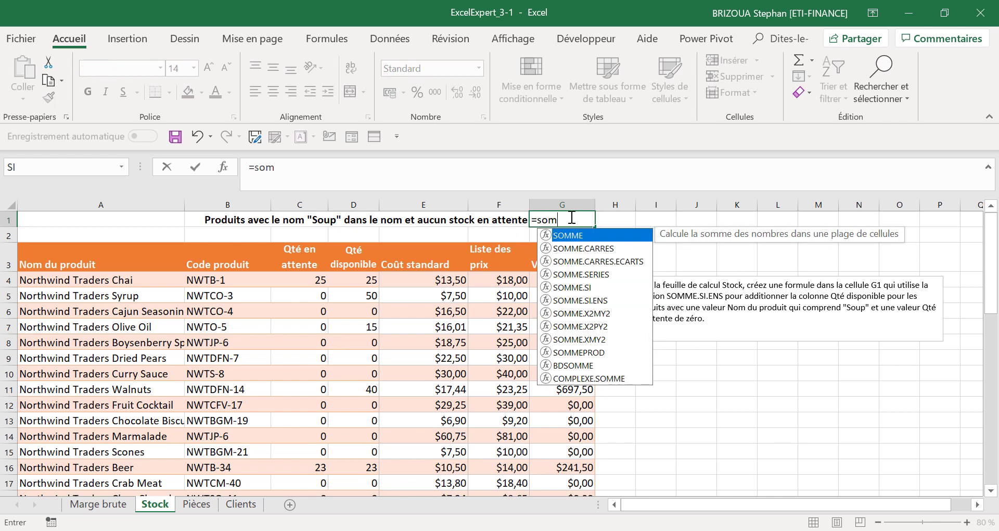
type("me")
left_click(577, 301)
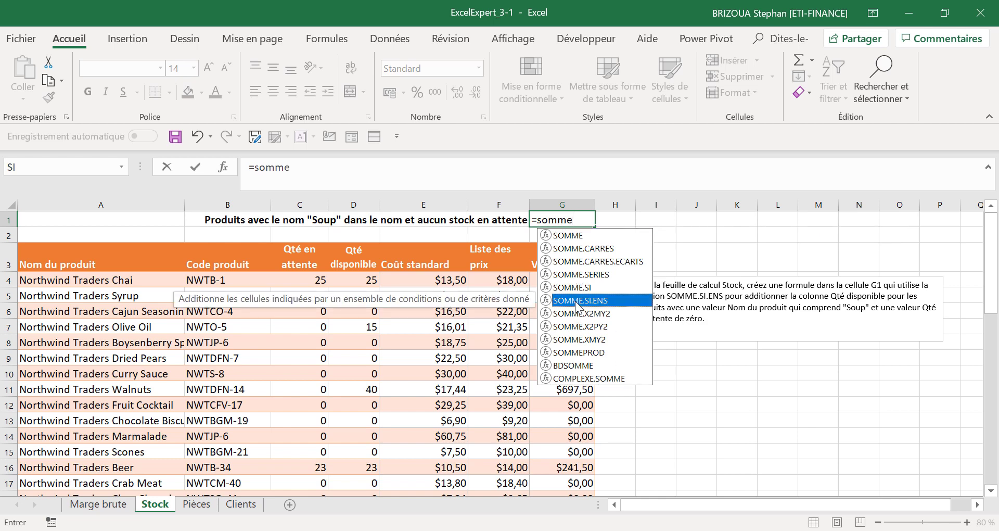
double_click(577, 301)
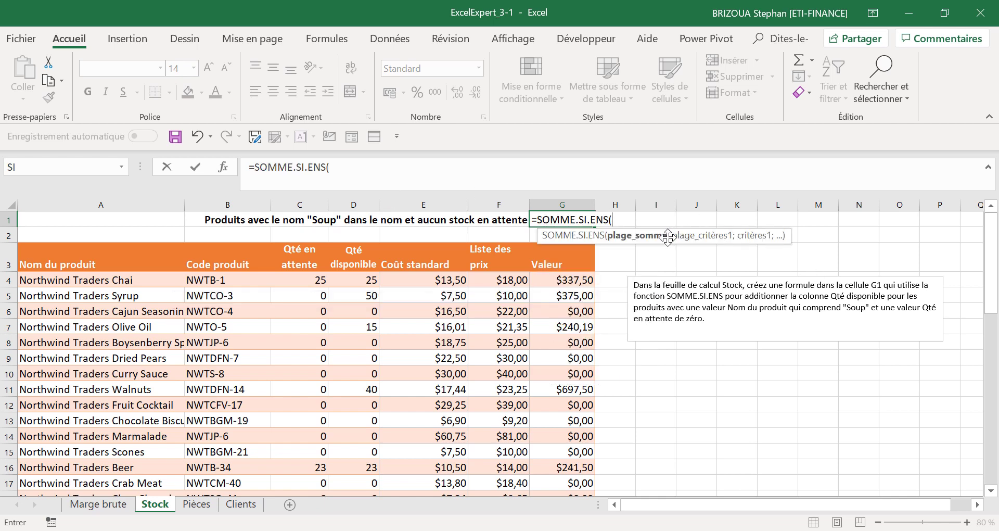
left_click_drag(668, 237, 666, 237)
left_click_drag(700, 138, 701, 134)
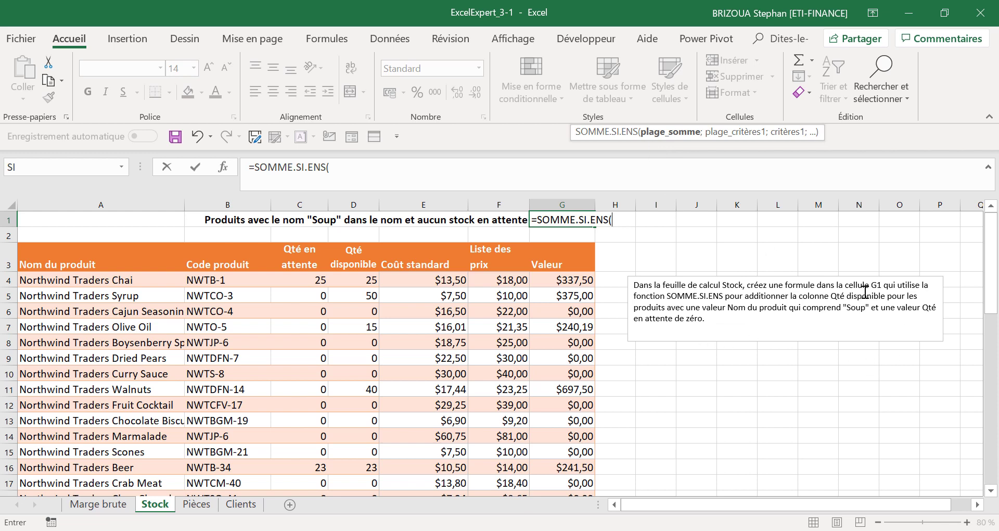
Set the sum range of the SOMME.SI.ENS formula to the Qté disponible values in D4:D48.
left_click(359, 278)
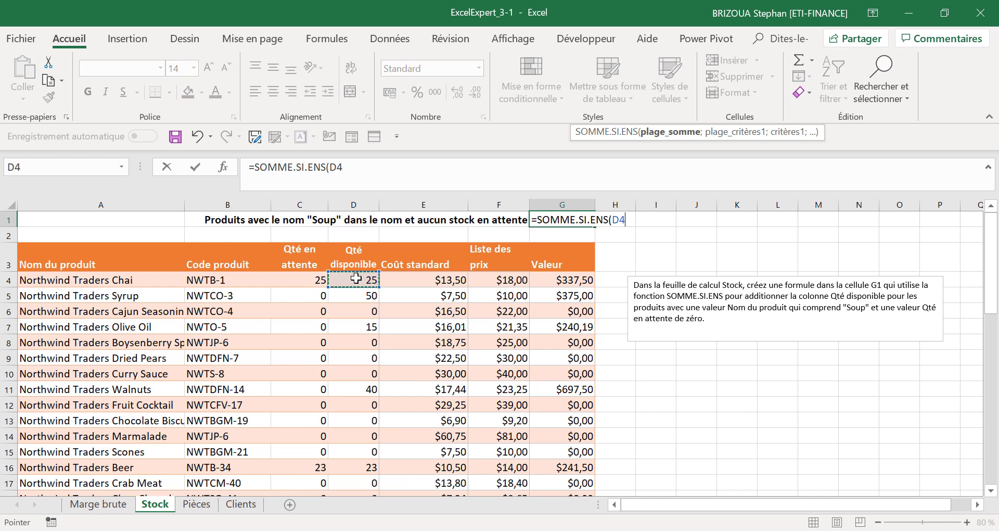
key("ctrl+shift+Down")
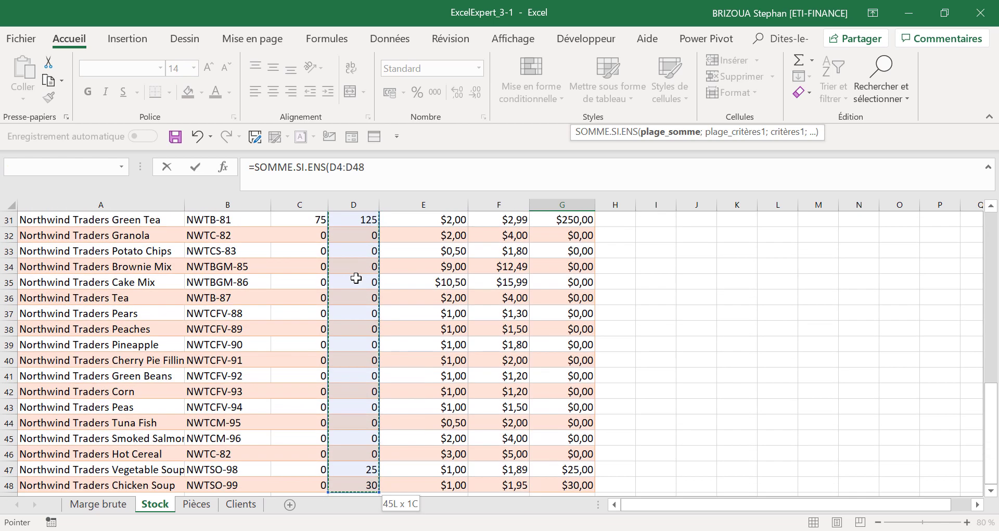
scroll(356, 279, "up", 10)
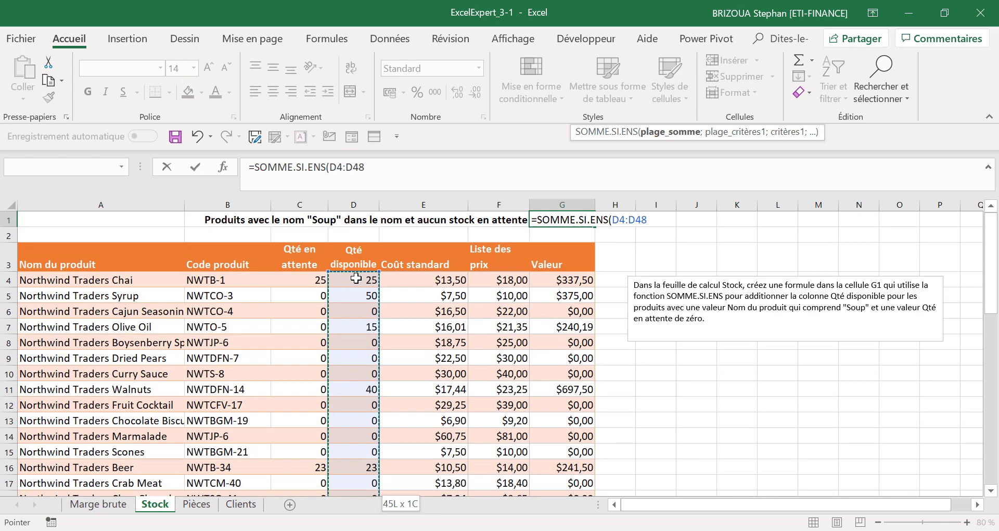
left_click(393, 171)
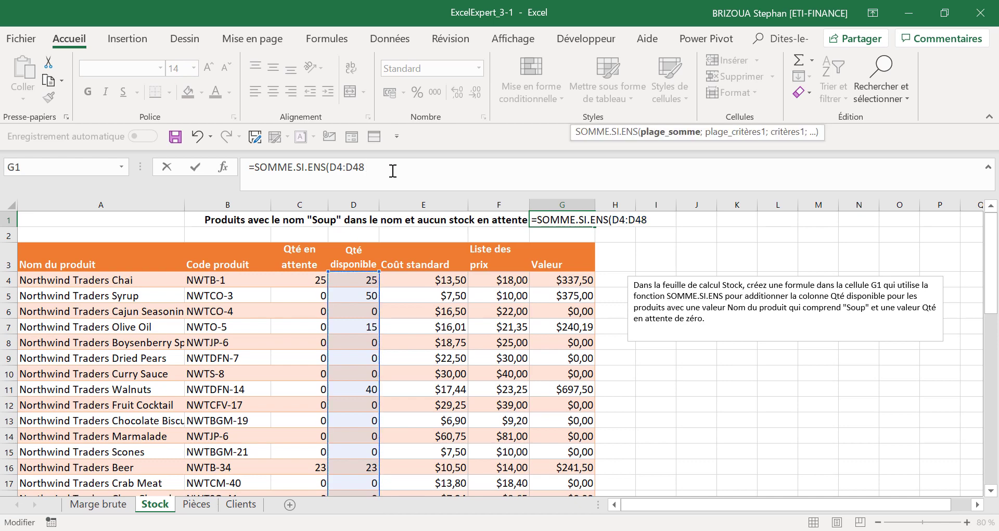
type(";")
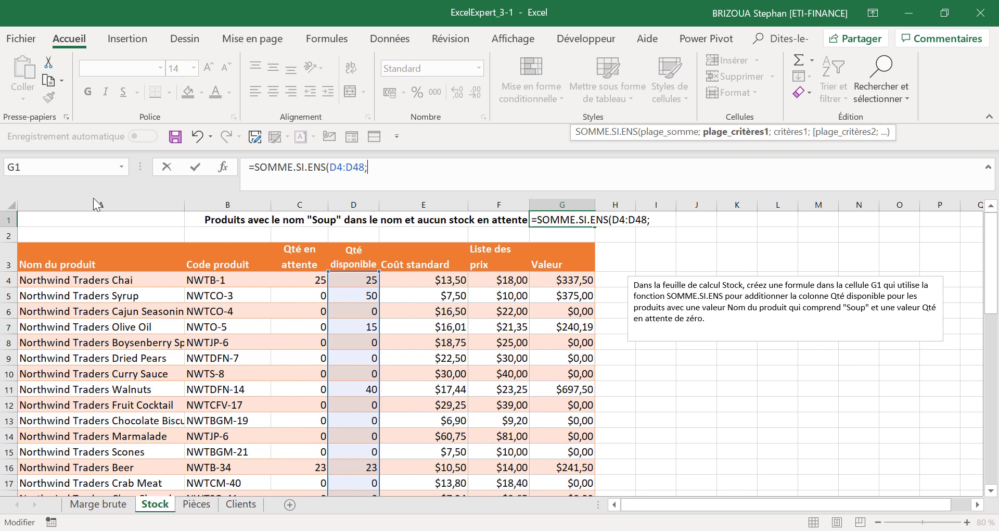
Add the product names in A4:A48 as the first criteria range, with "*Soup*" as its criterion.
left_click(107, 283)
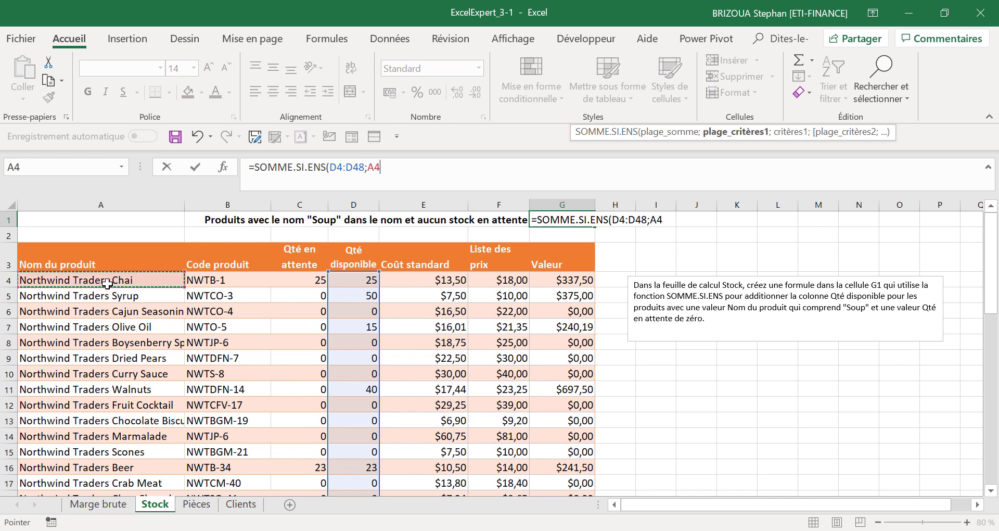
key("ctrl+shift+Down")
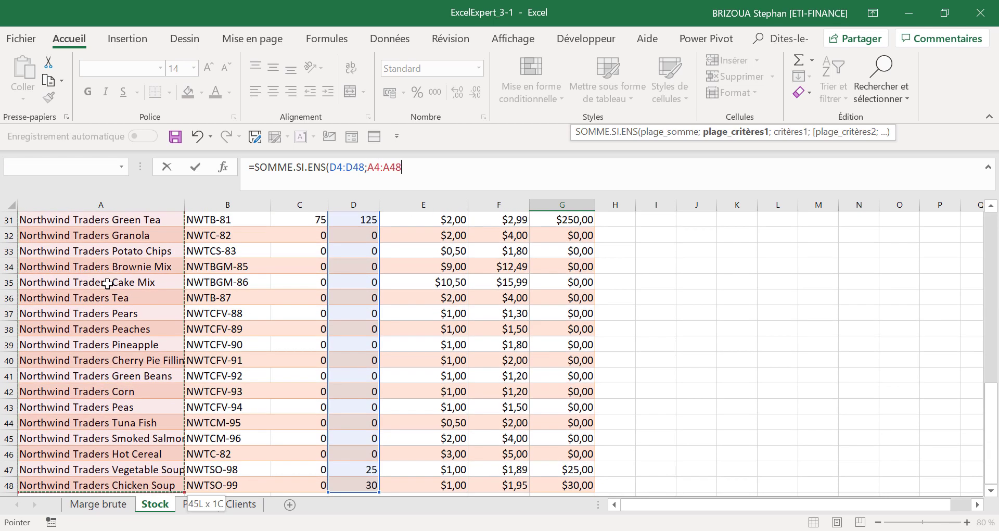
scroll(107, 283, "up", 10)
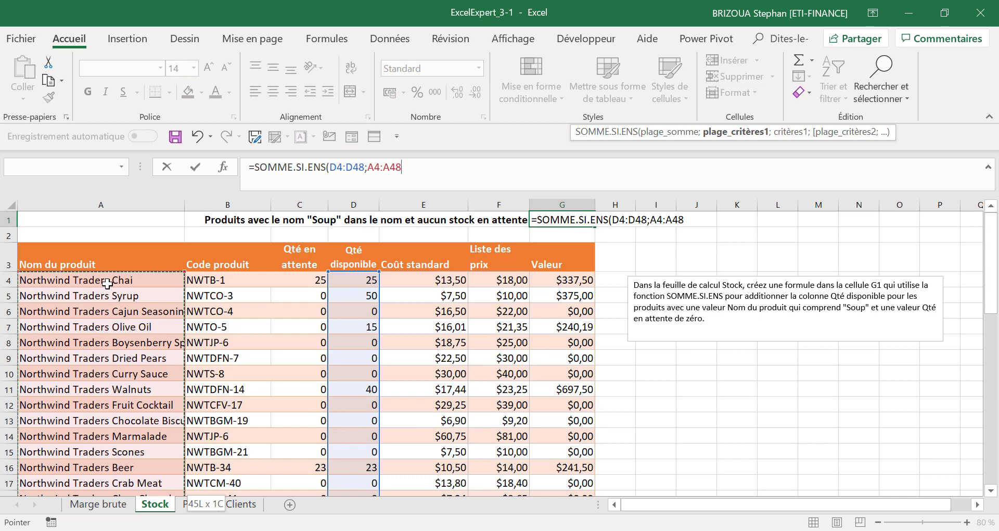
type(";")
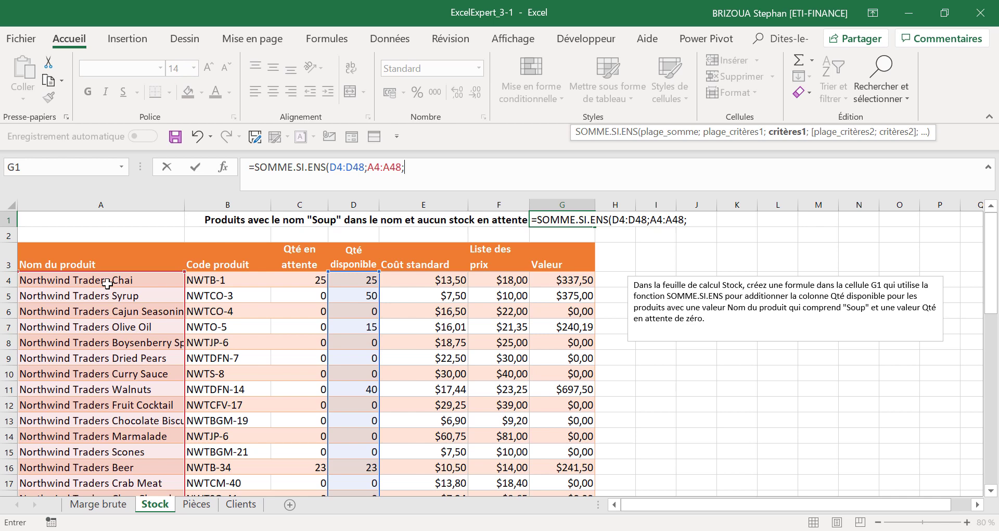
type("\"*Soup*\"")
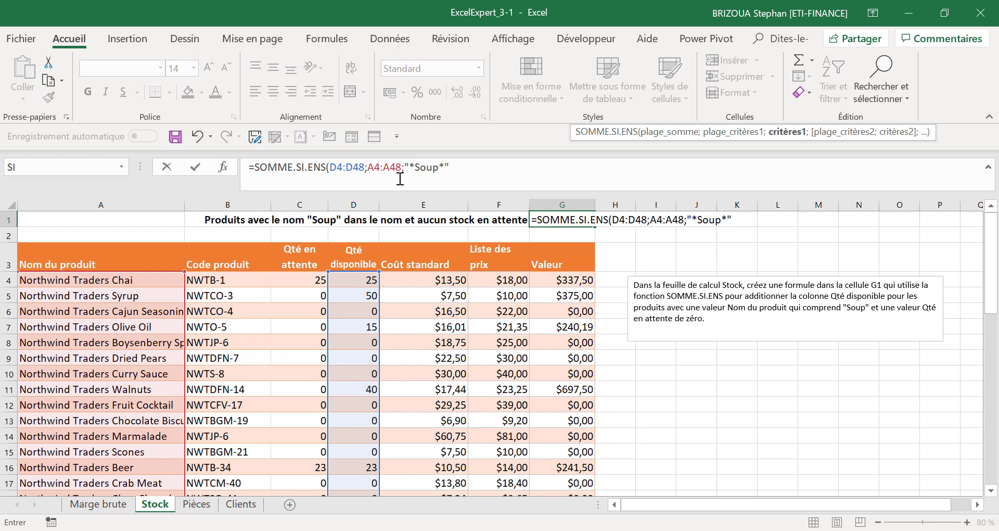
Add the Qté en attente values in C4:C48 as the second criteria range with criterion 0, and enter the completed formula.
type(";")
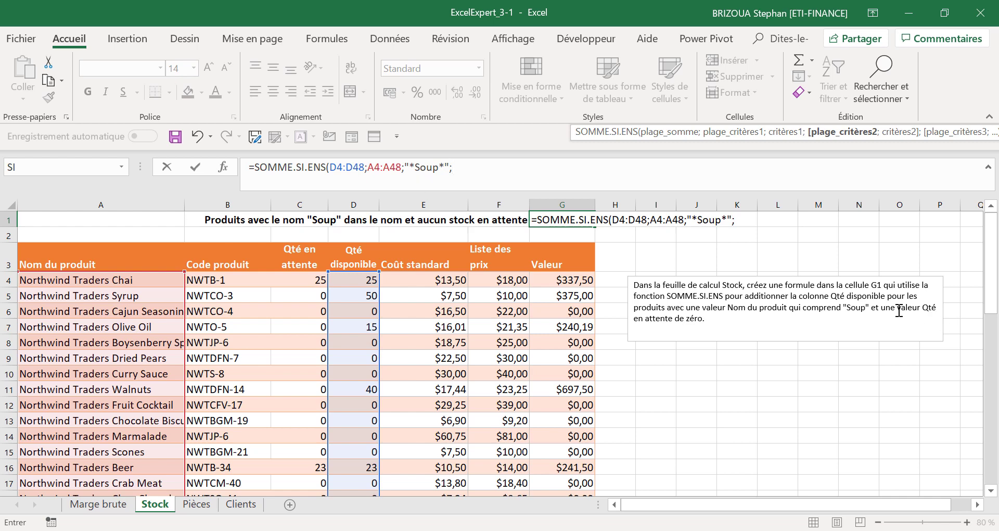
left_click(294, 281)
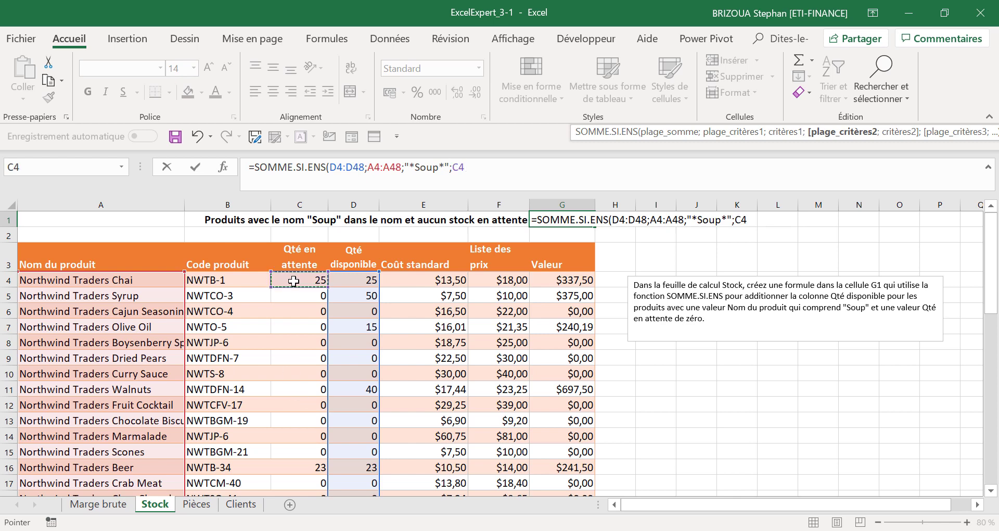
key("ctrl+shift+Down")
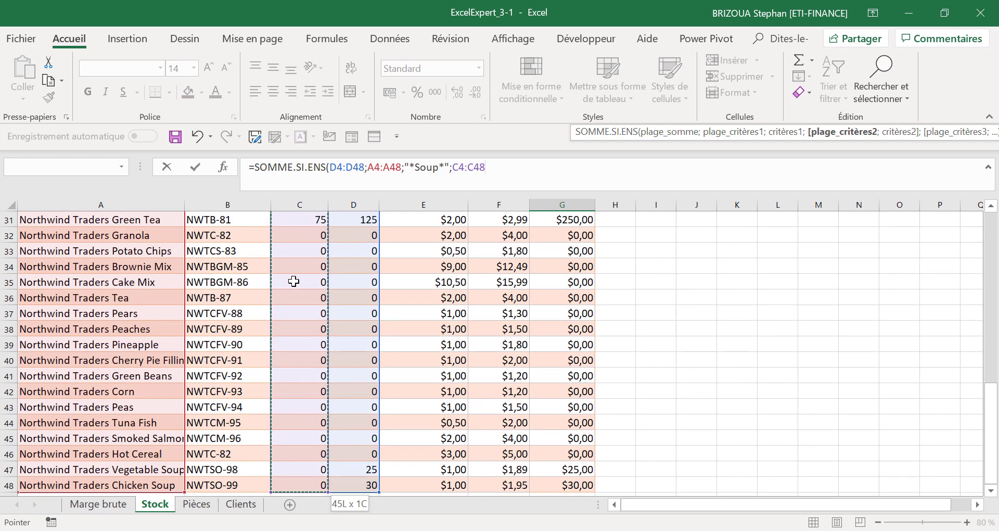
scroll(294, 280, "up", 8)
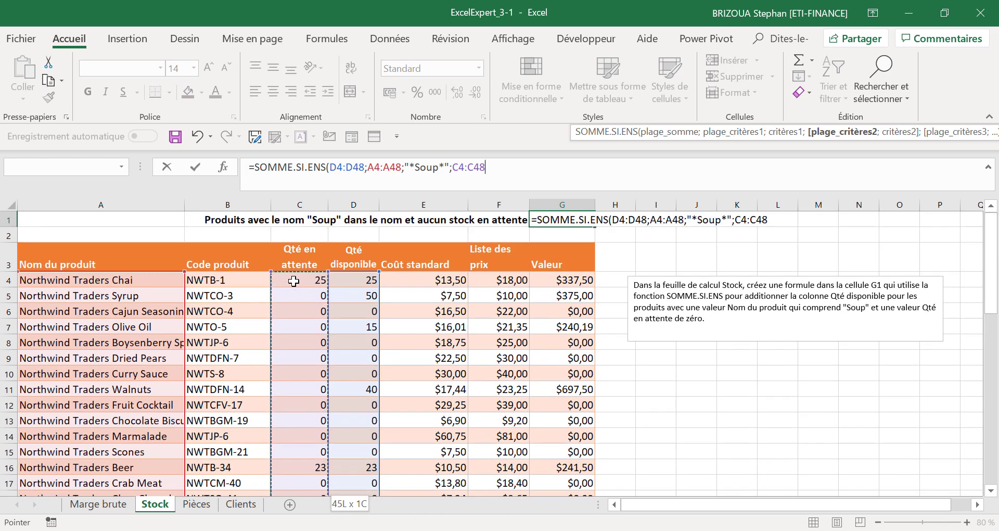
type(";")
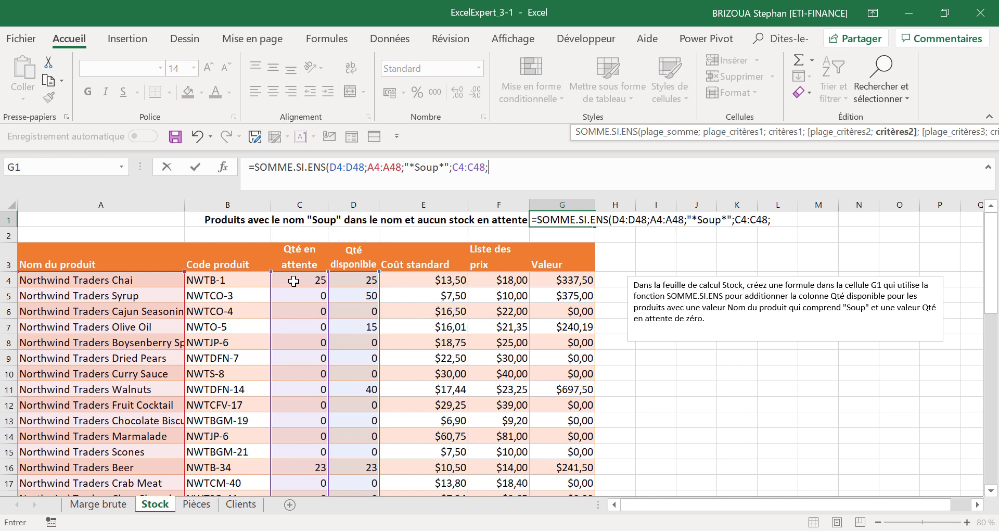
type("0)")
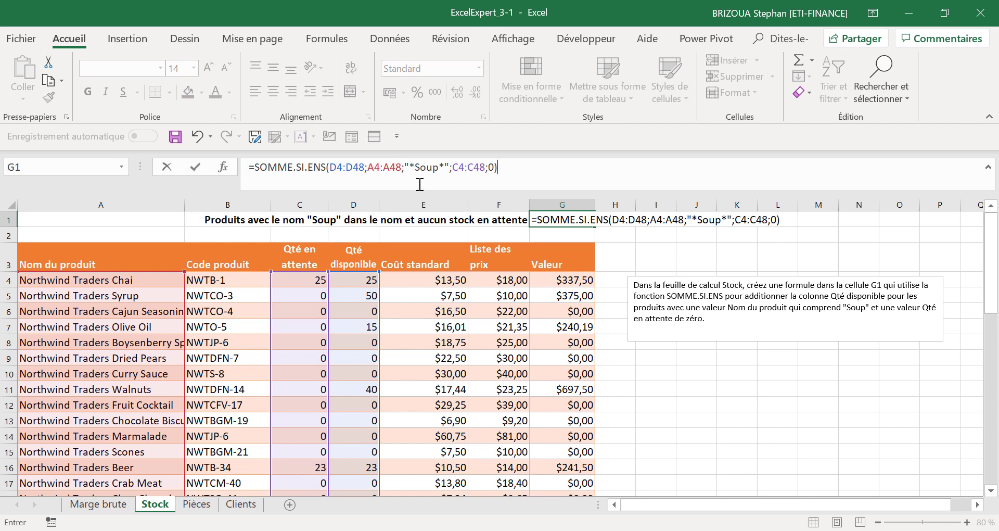
left_click(194, 167)
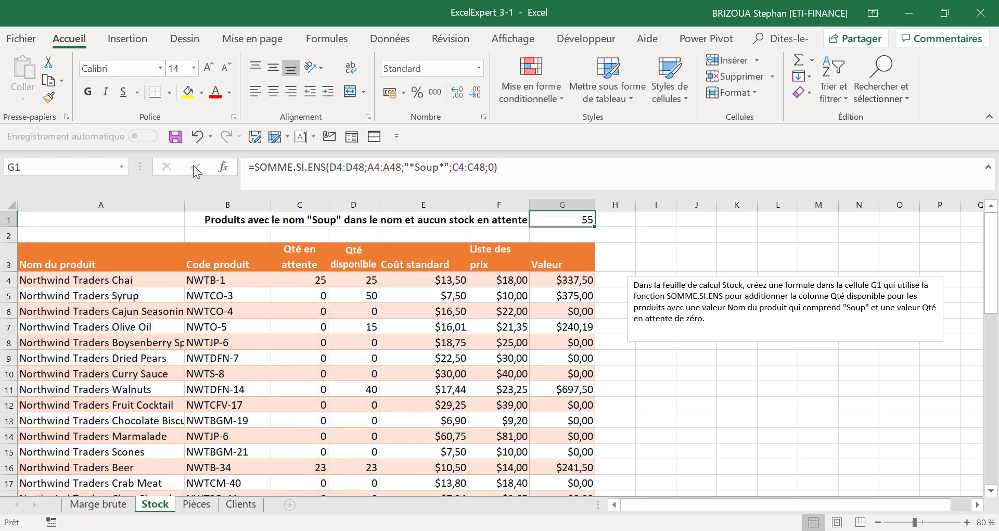